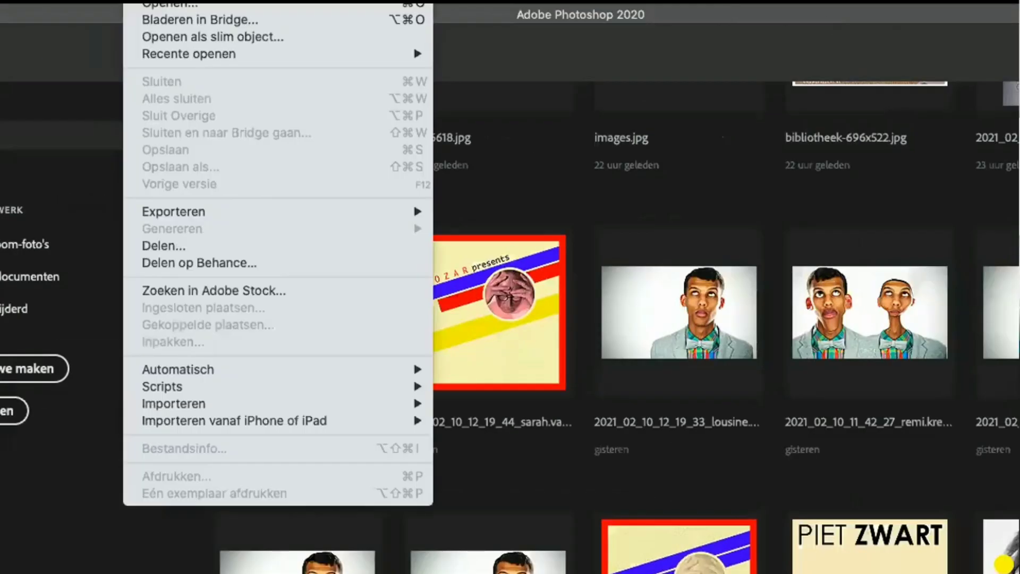
Step: Start a new document from the A5 preset and name it Jeroen_opdracht2.1
key(super+n)
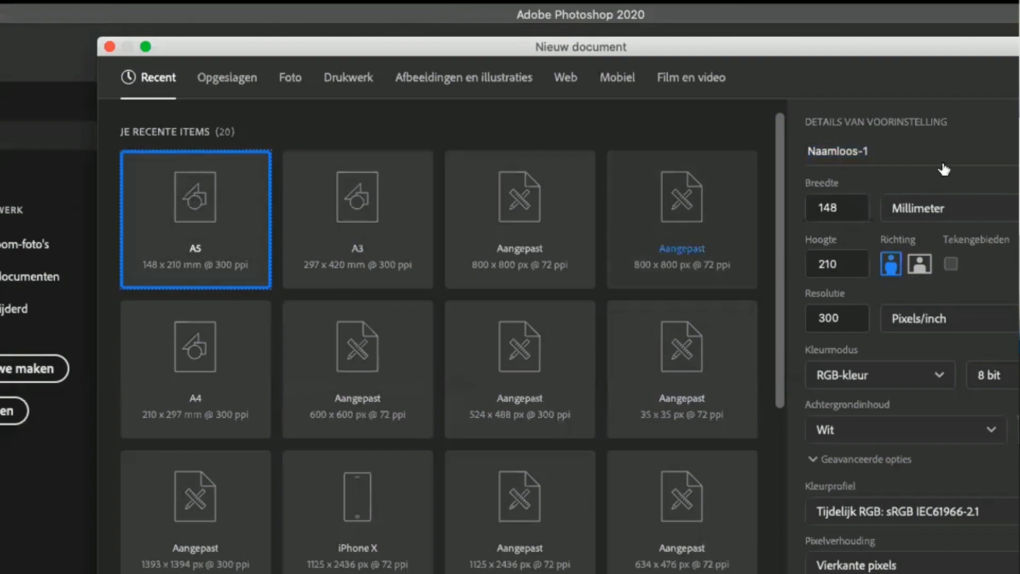
double_click(842, 151)
text(O)
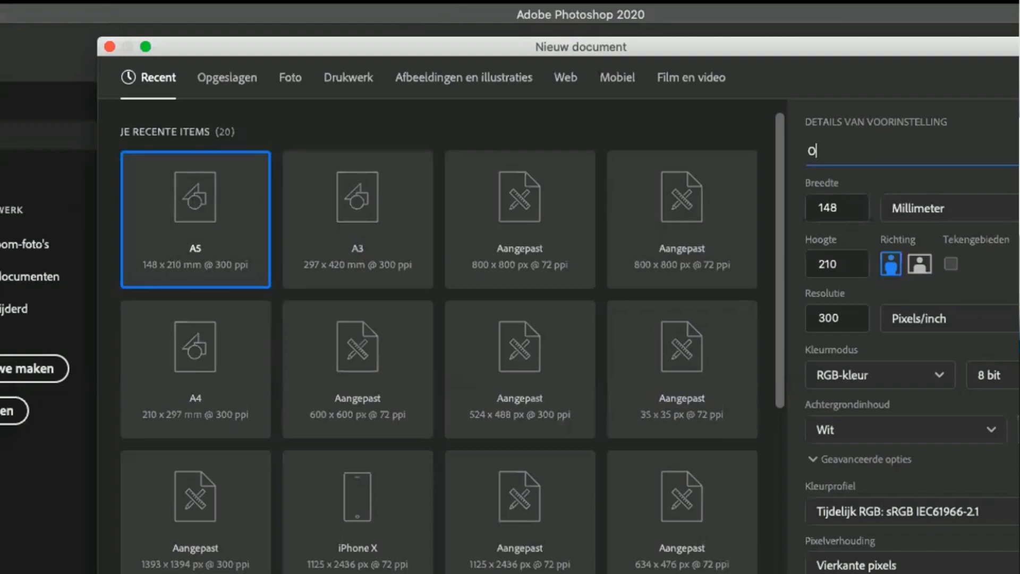
text(p)
key(BackSpace)
key(BackSpace)
text(Jero)
text(en)
text(_)
text(opdracht)
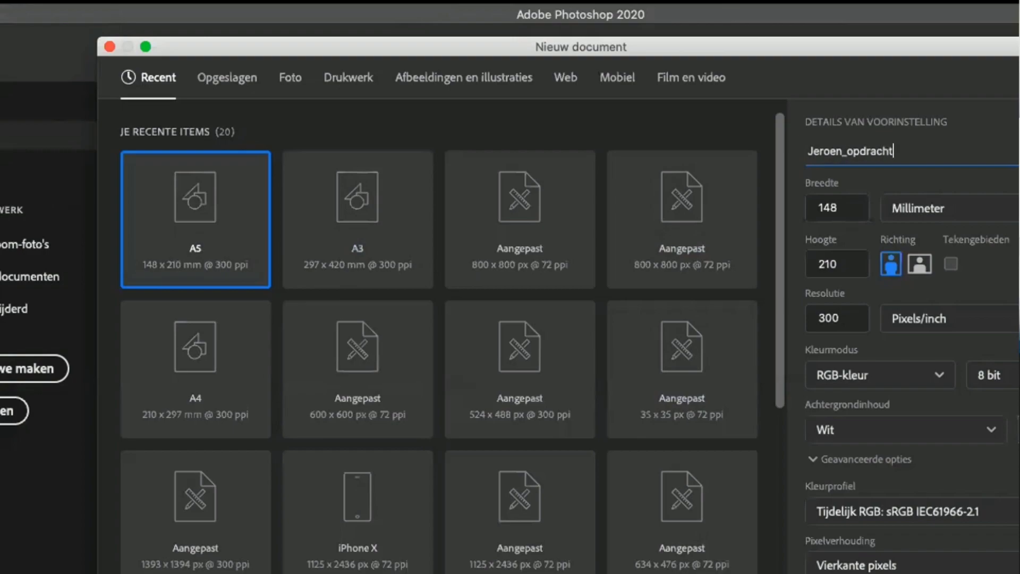
text(2)
text(.1)
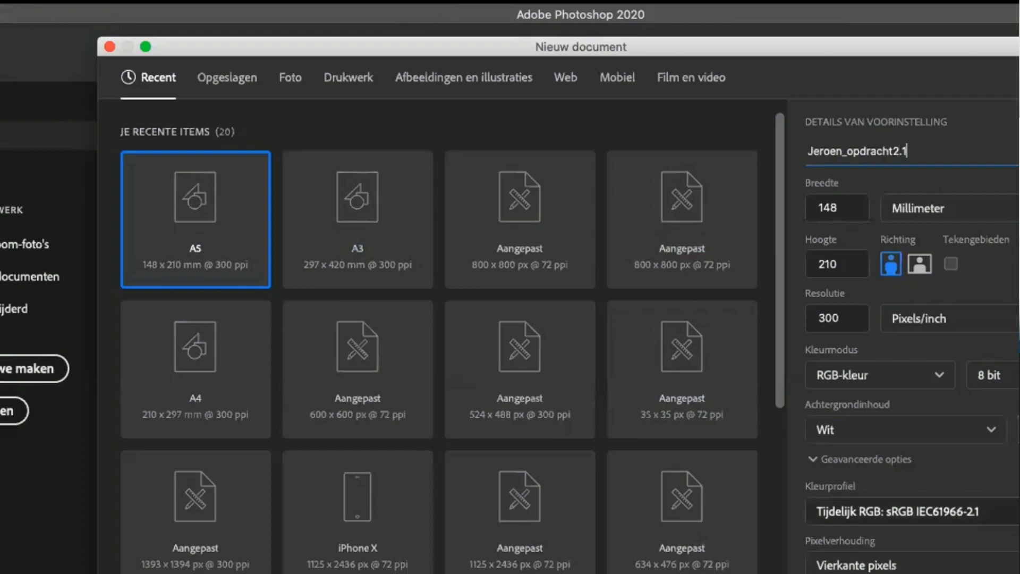
Step: Create the blank A5 page and apply the Essentials (Default) workspace
key(Tab)
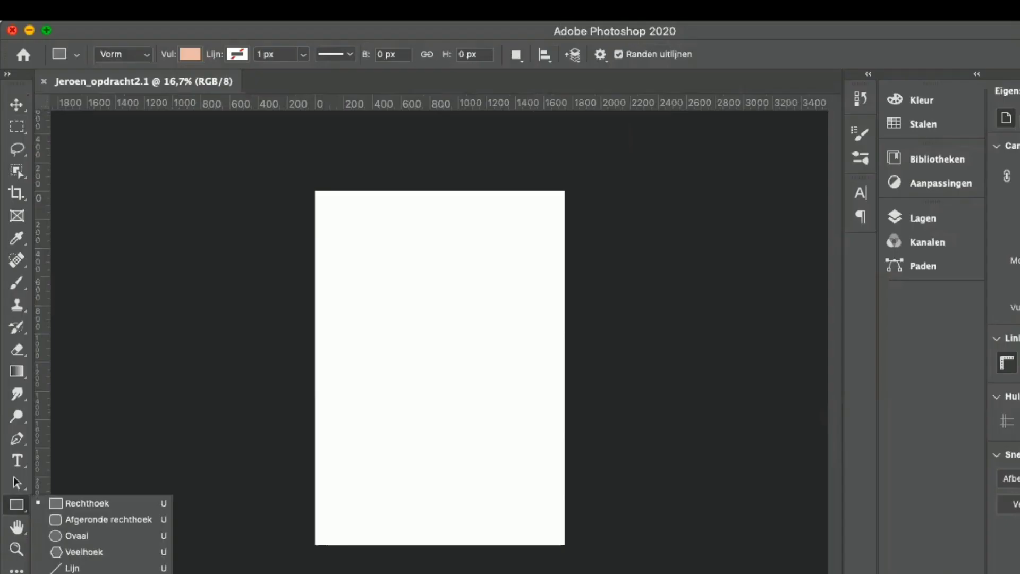
click(654, 20)
mouse_move(717, 25)
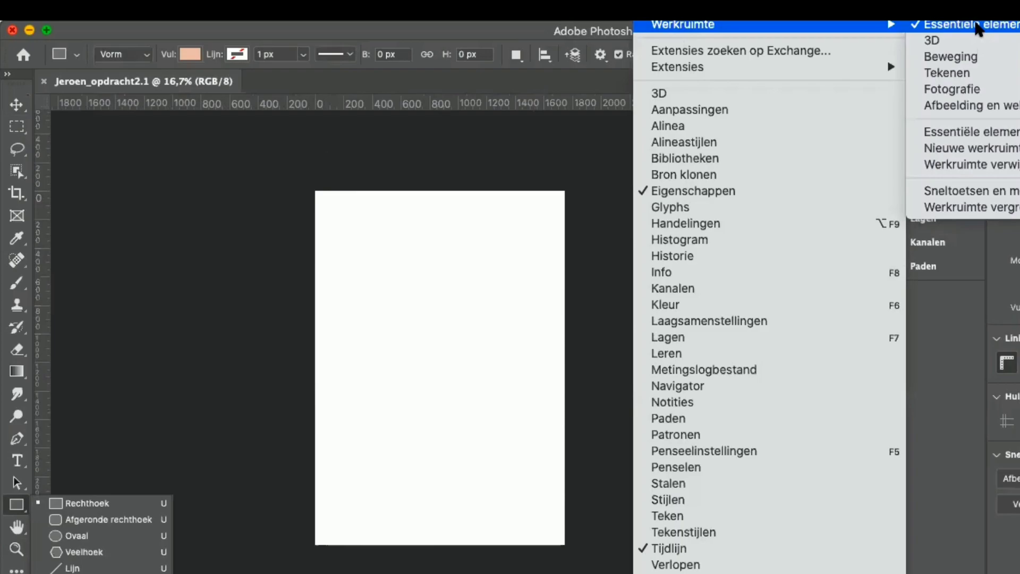
click(980, 29)
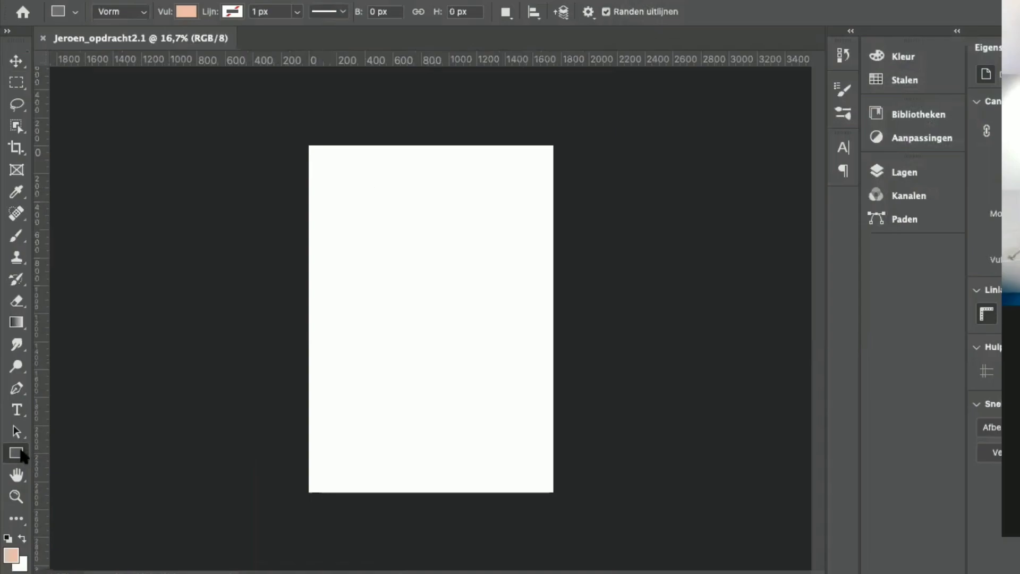
Step: Draw a thin peach rectangle bar, about 857 × 56 px, near the page's top-left
right_click(22, 456)
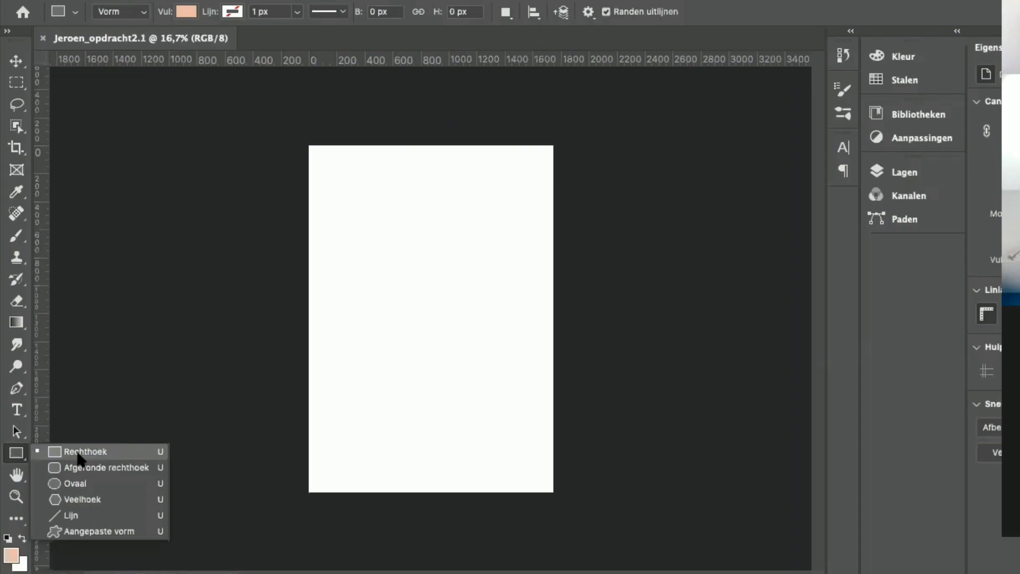
click(77, 456)
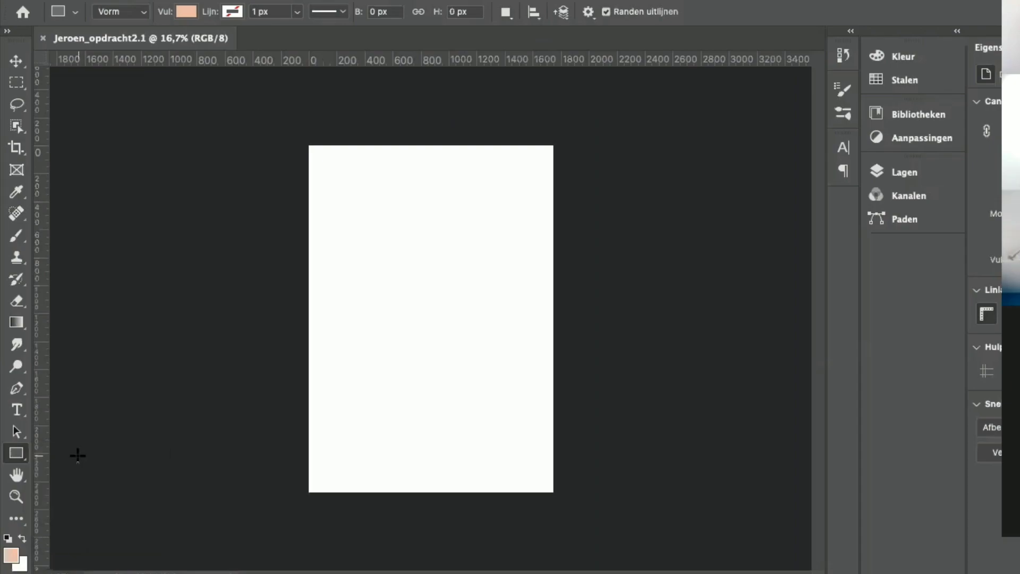
right_click(20, 456)
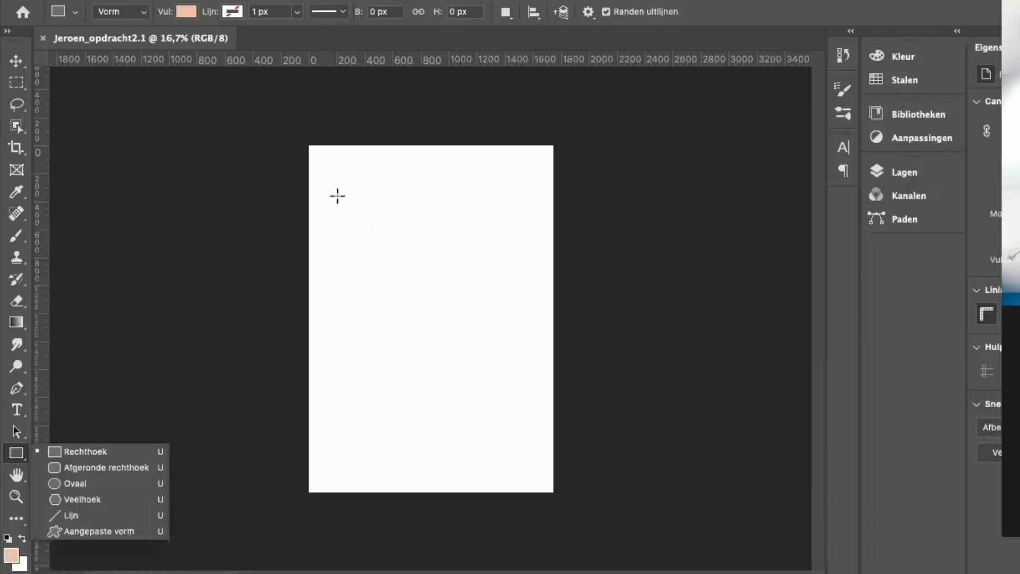
drag(324, 189, 445, 196)
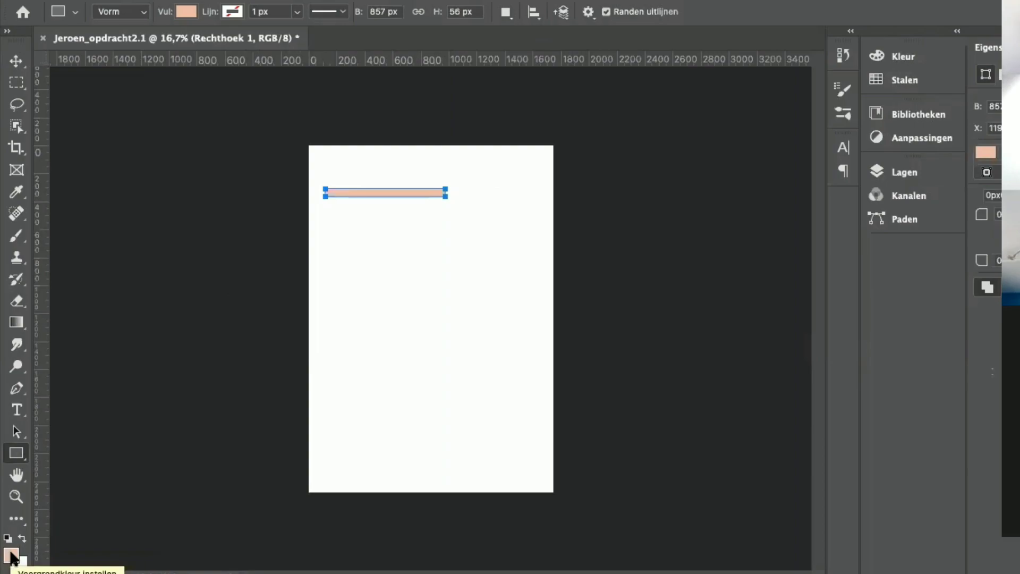
Step: Set the foreground colour to ab4d23 and fill the bar with it
click(12, 557)
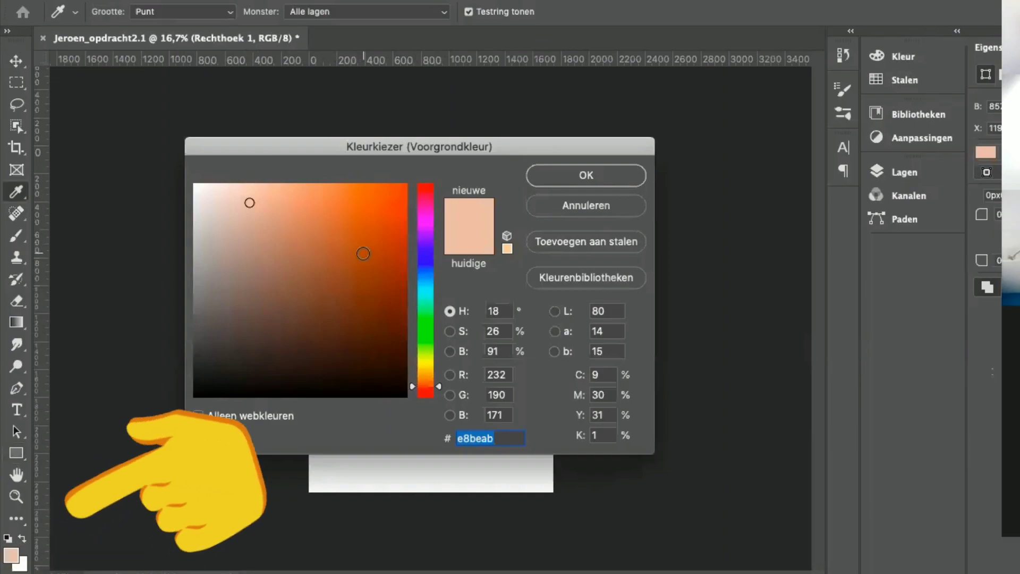
click(364, 255)
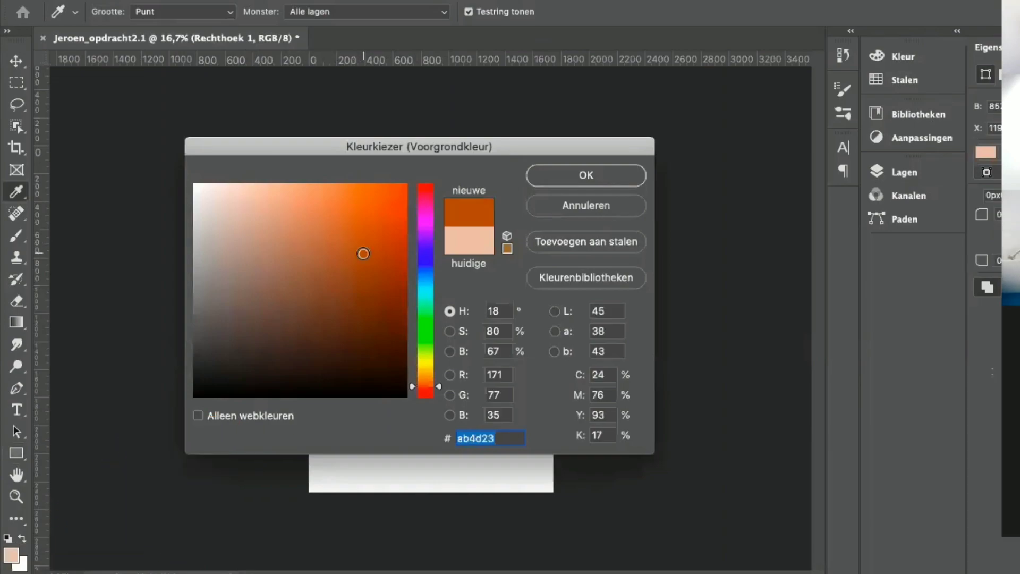
click(571, 177)
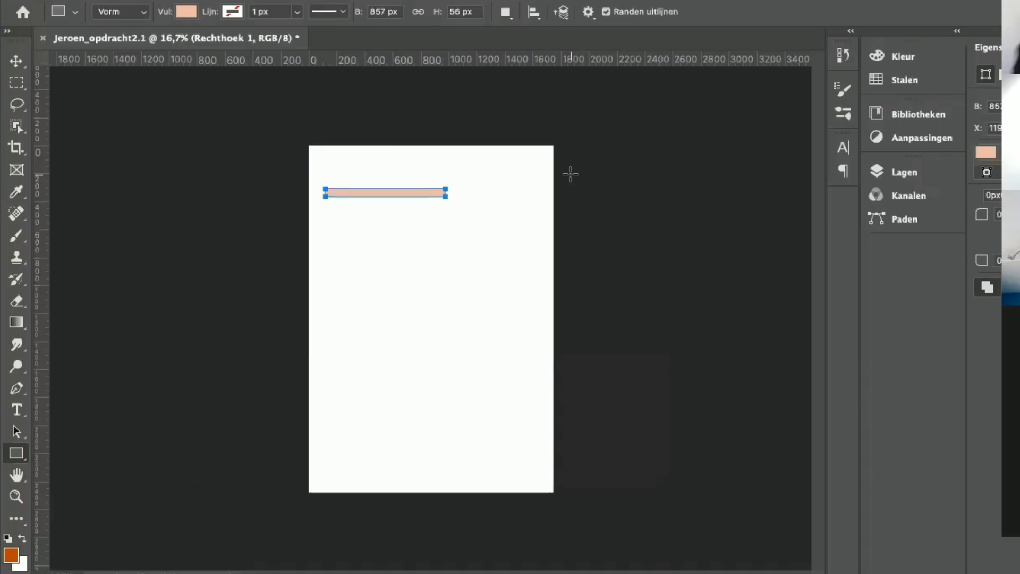
key(shift)
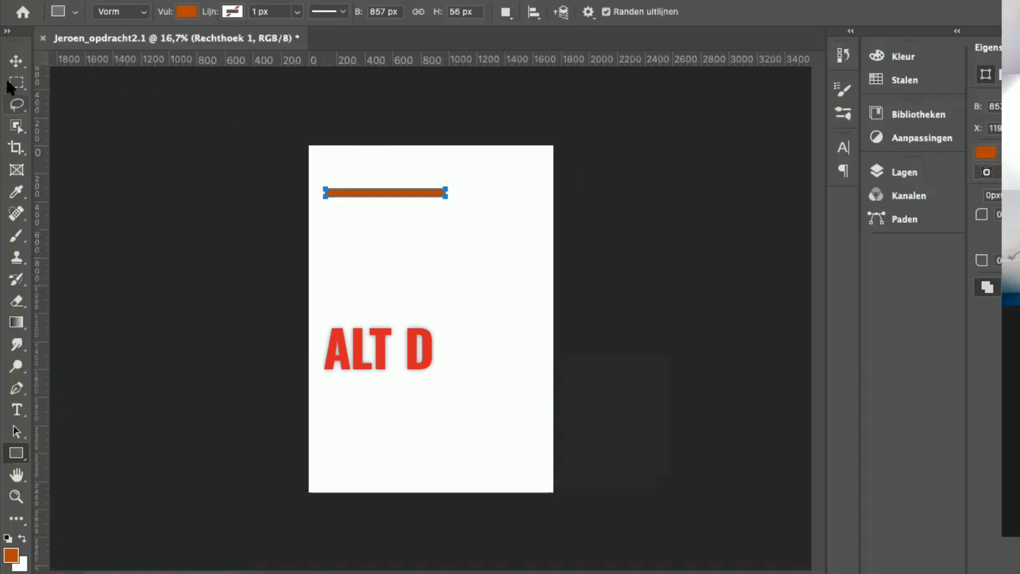
click(16, 61)
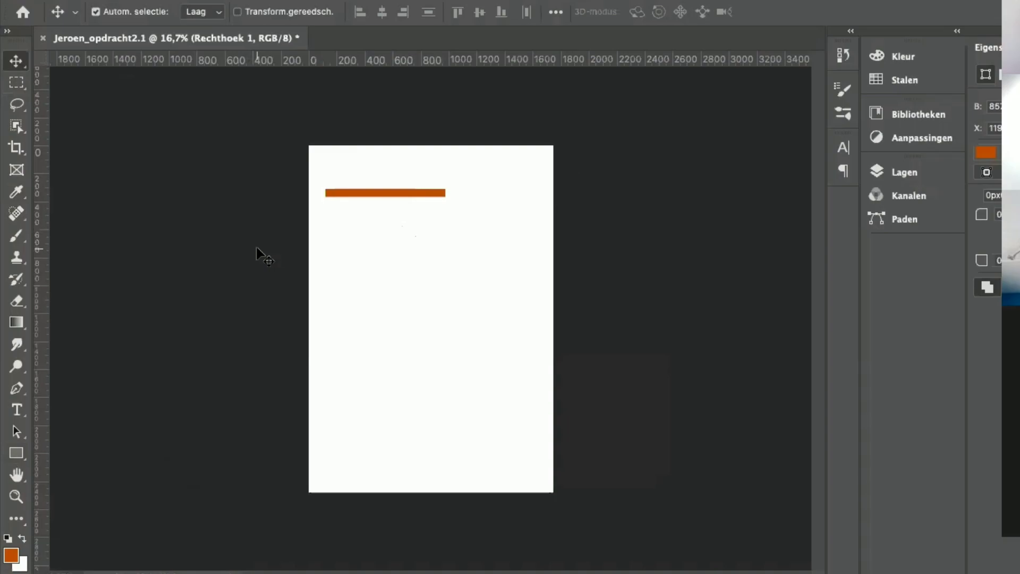
Step: Free-transform the bar, rotating it about 39° clockwise, and apply the rotation
key(ctrl+t)
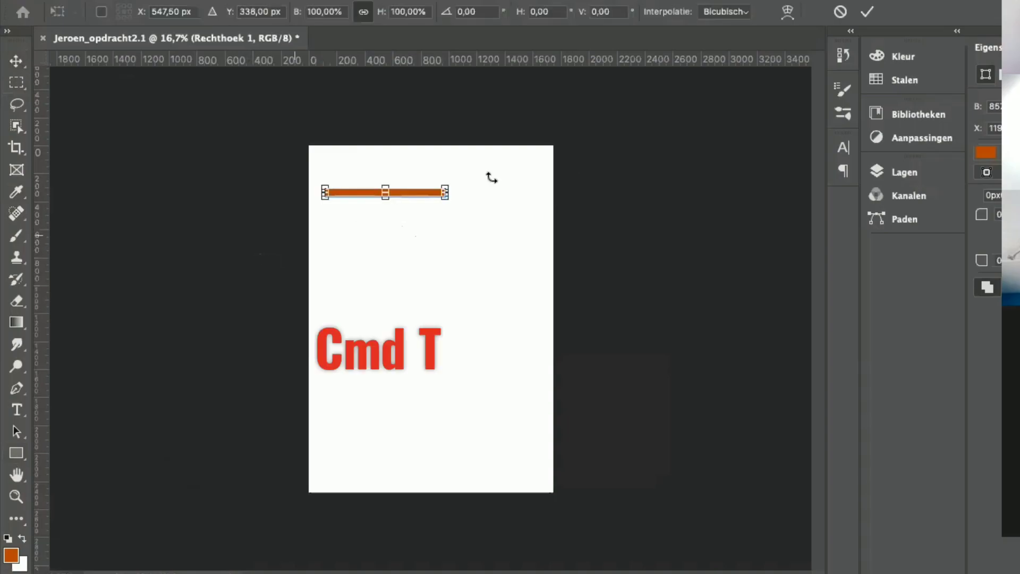
drag(464, 186, 465, 246)
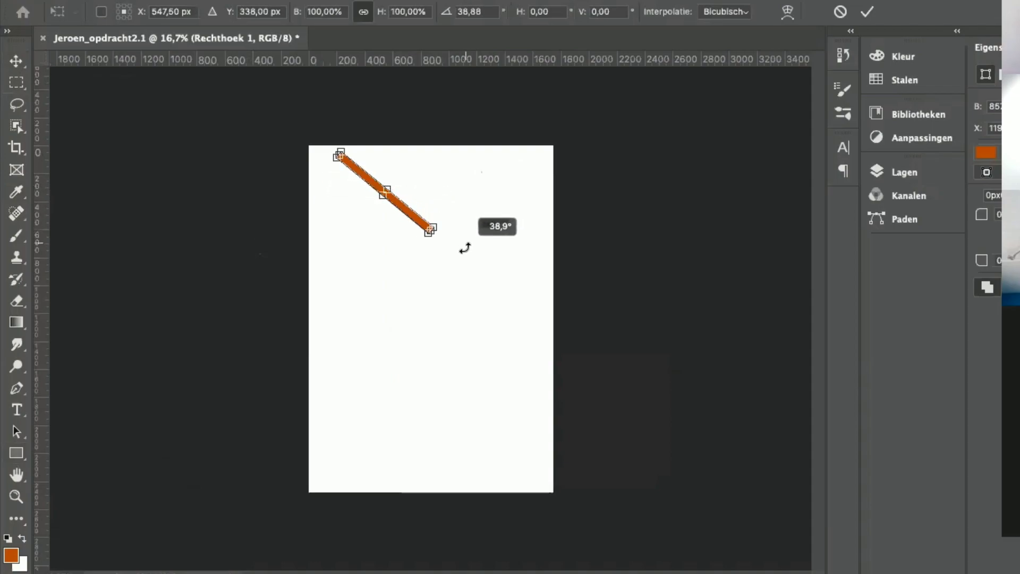
click(13, 63)
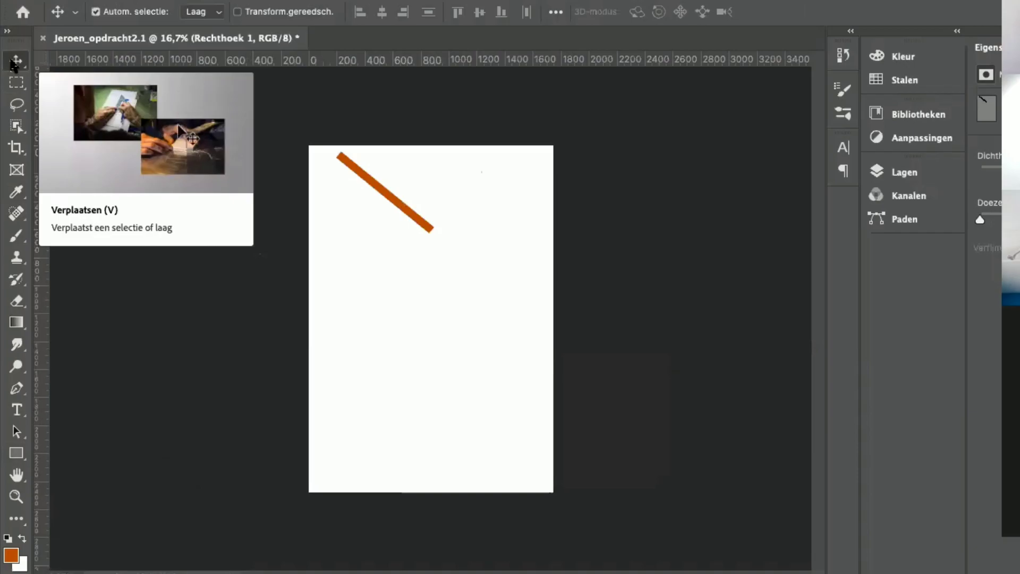